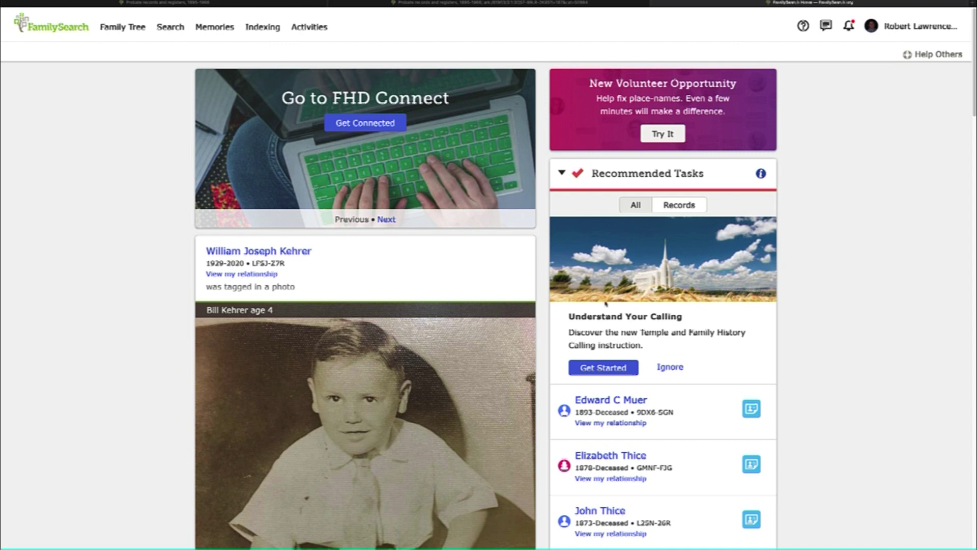
Step: Open the FamilySearch Catalog search page
{"action": "left_click", "coordinate": [176, 35]}
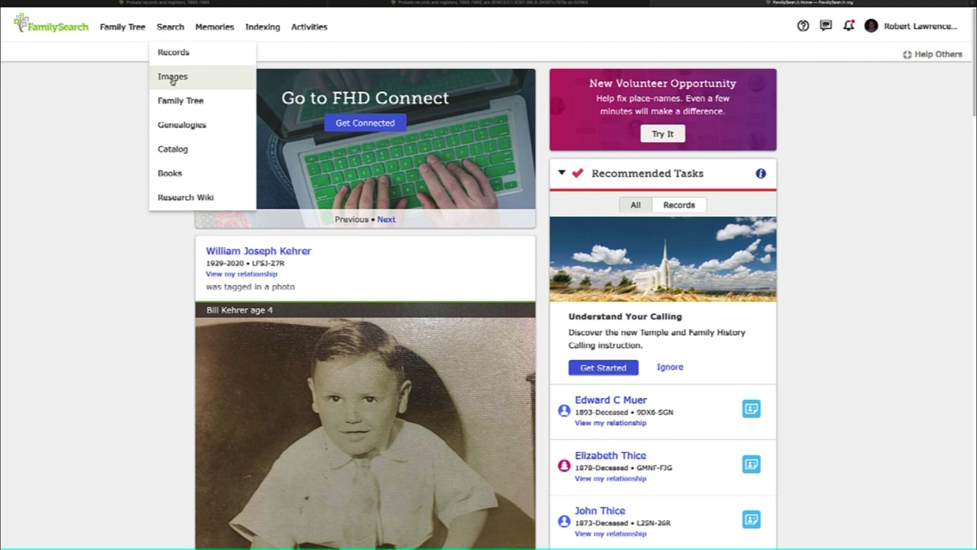
{"action": "left_click", "coordinate": [173, 149]}
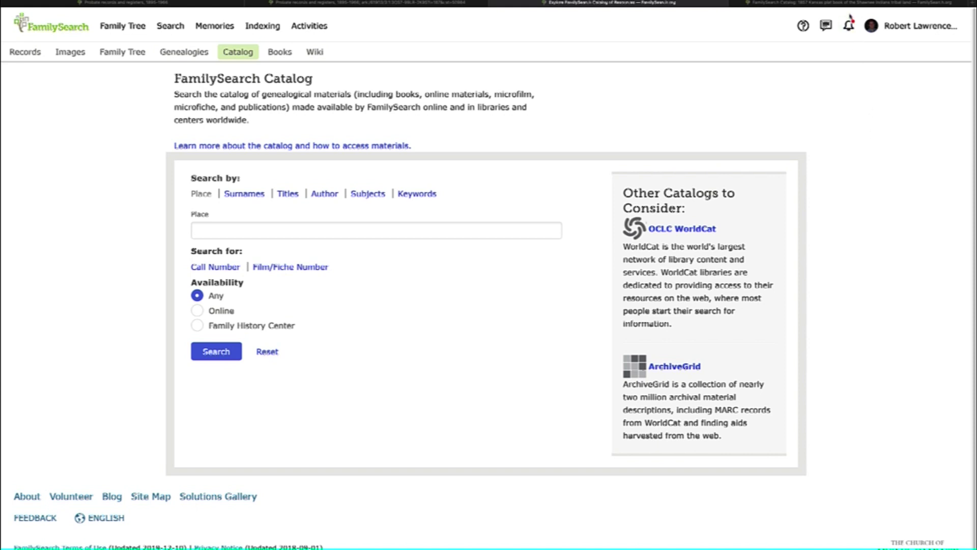
Step: Review the catalog record for the 1857 Kansas plat book of the Shawnee Indians tribal land, including subjects and copies, and close it
{"action": "left_click", "coordinate": [848, 3]}
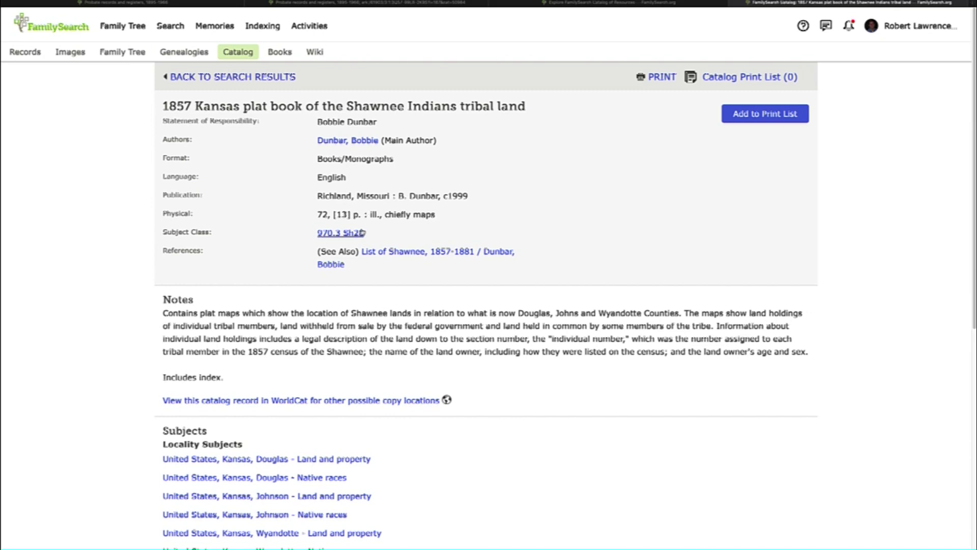
{"action": "scroll", "coordinate": [295, 380], "scroll_direction": "down", "scroll_amount": 2}
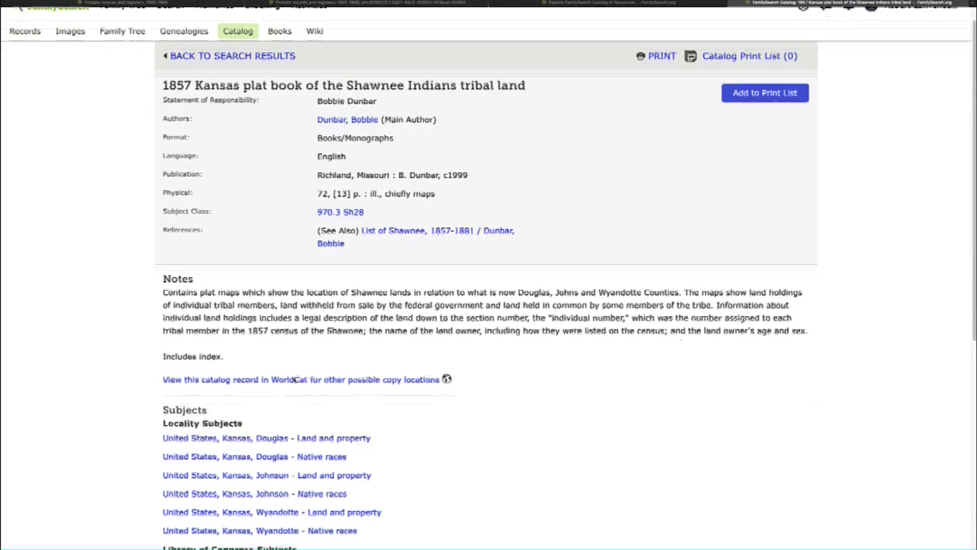
{"action": "scroll", "coordinate": [295, 379], "scroll_direction": "down", "scroll_amount": 2}
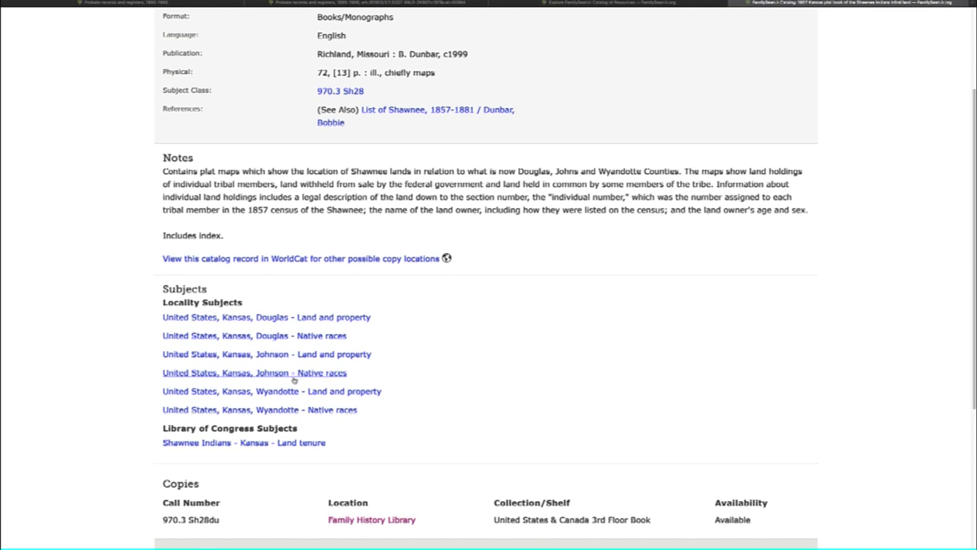
{"action": "key", "text": "ctrl+w"}
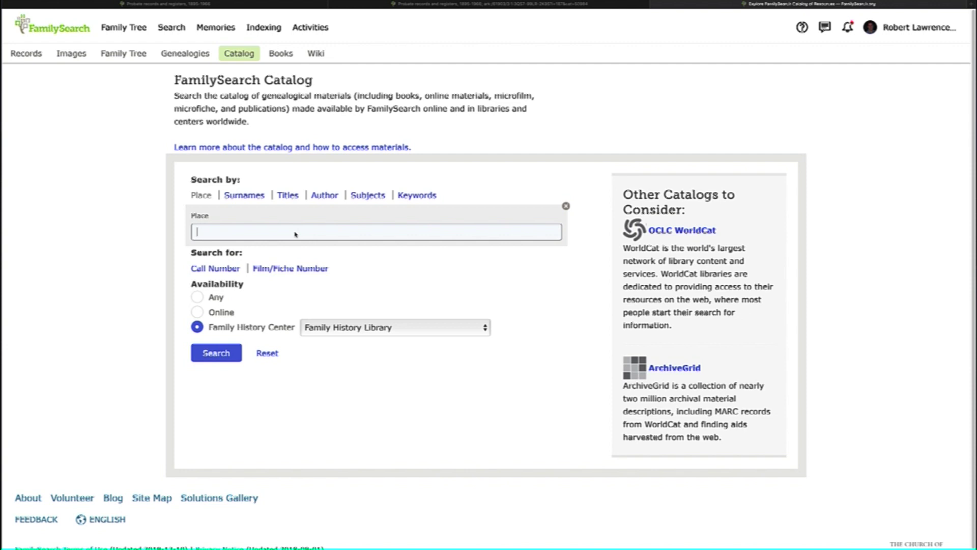
Step: Search the catalog for the place United States, Massachusetts, Suffolk, Boston at the Family History Library and expand its Biography heading
{"action": "type", "text": "Boston"}
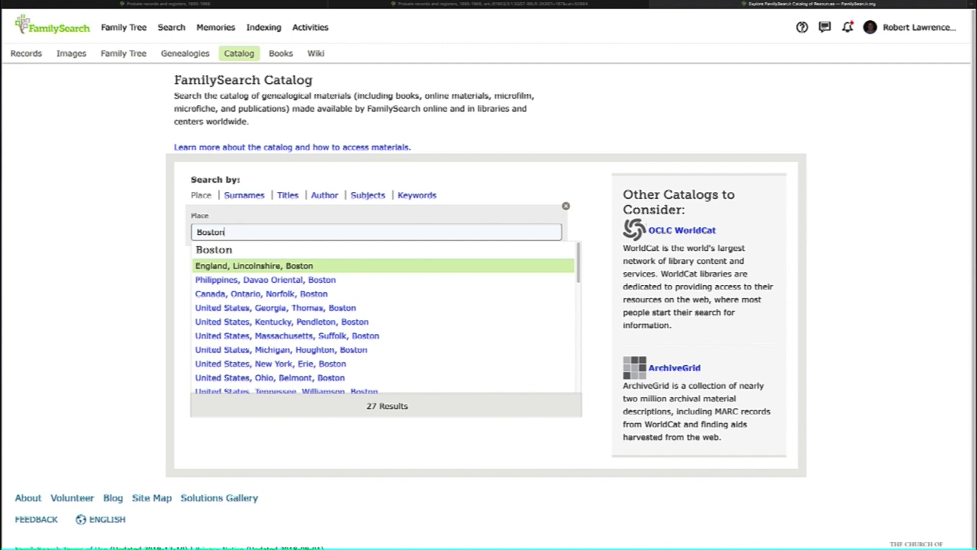
{"action": "left_click", "coordinate": [297, 336]}
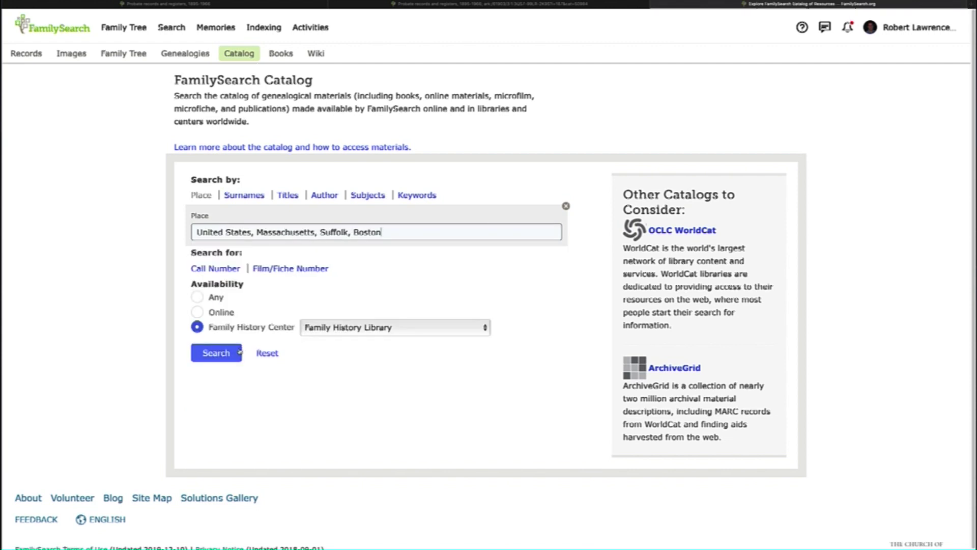
{"action": "left_click", "coordinate": [216, 353]}
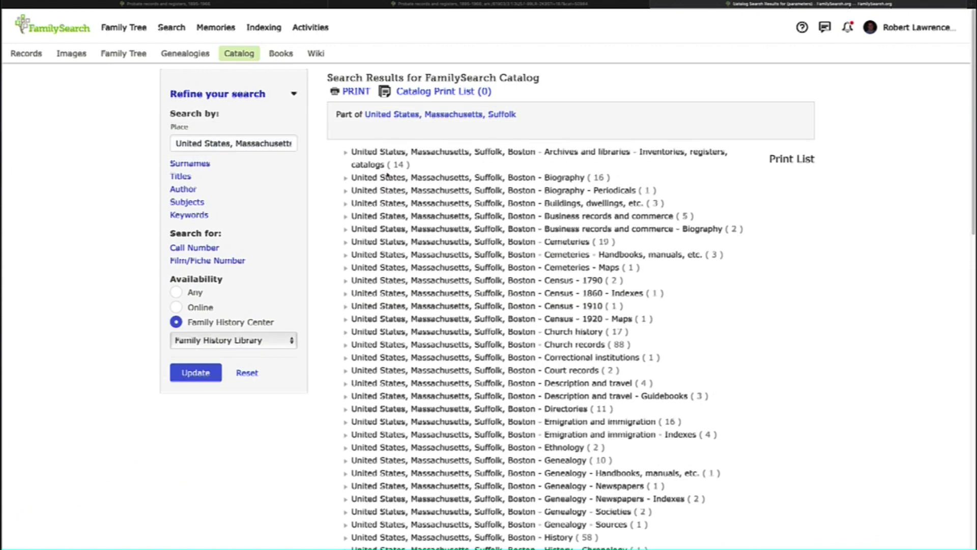
{"action": "left_click", "coordinate": [402, 180]}
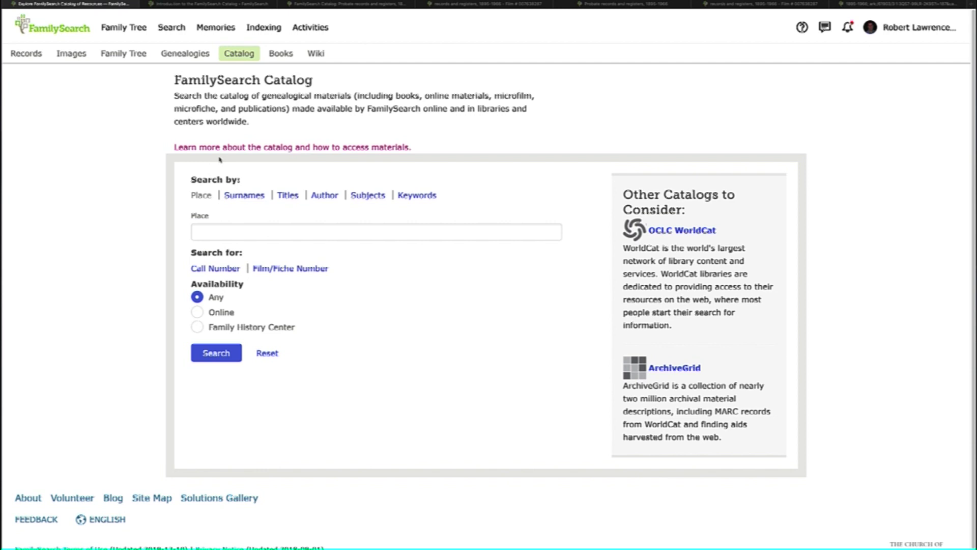
Step: Read through the wiki article Introduction to the FamilySearch Catalog and return to the catalog search form
{"action": "left_click", "coordinate": [219, 5]}
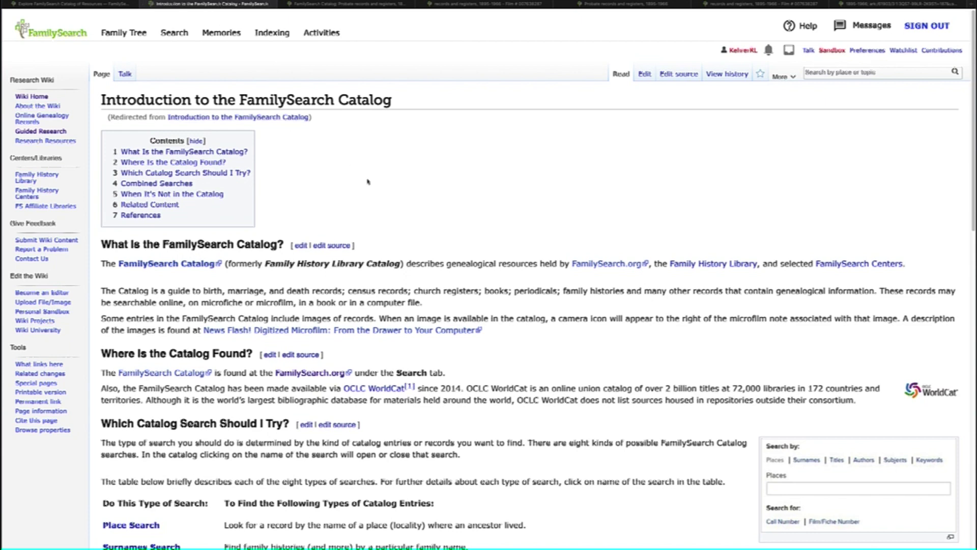
{"action": "scroll", "coordinate": [343, 304], "scroll_direction": "down", "scroll_amount": 2}
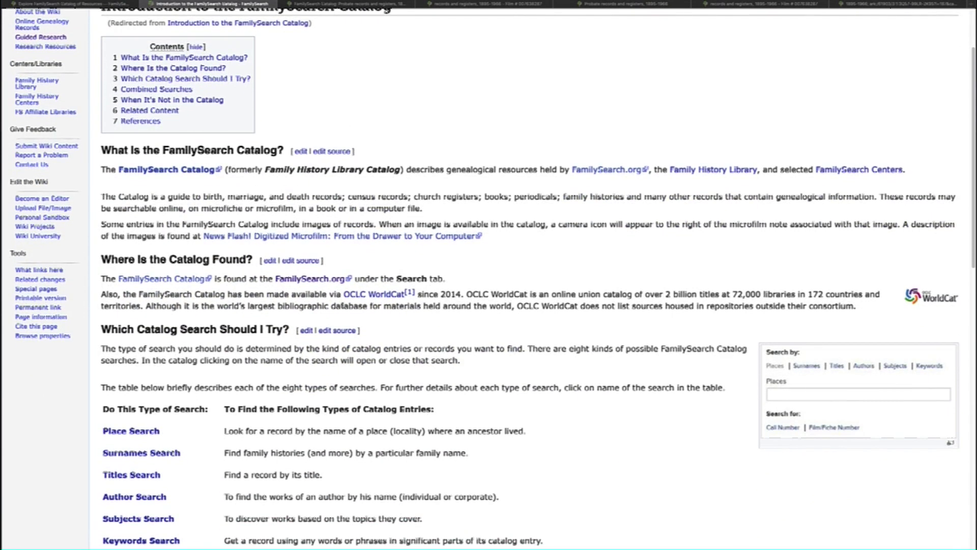
{"action": "scroll", "coordinate": [342, 305], "scroll_direction": "up", "scroll_amount": 1}
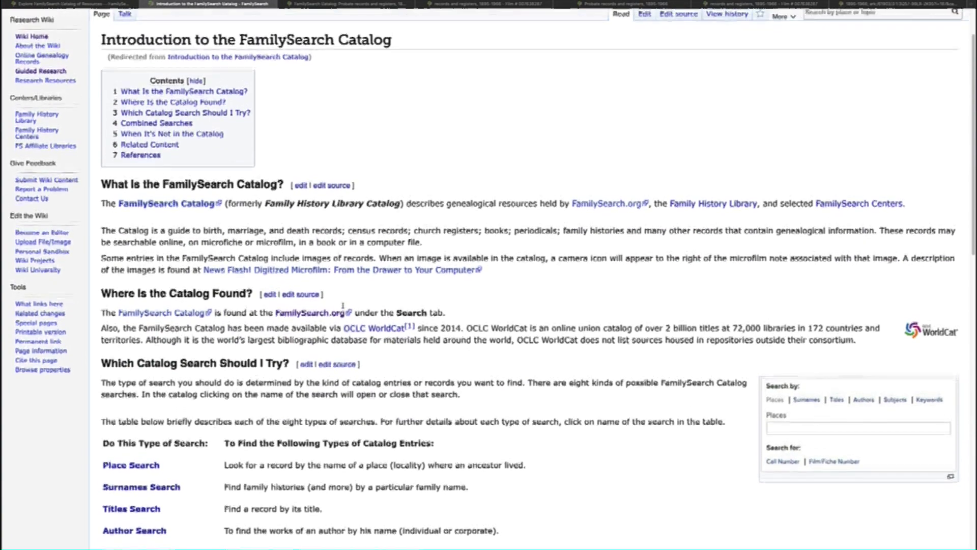
{"action": "left_click", "coordinate": [104, 4]}
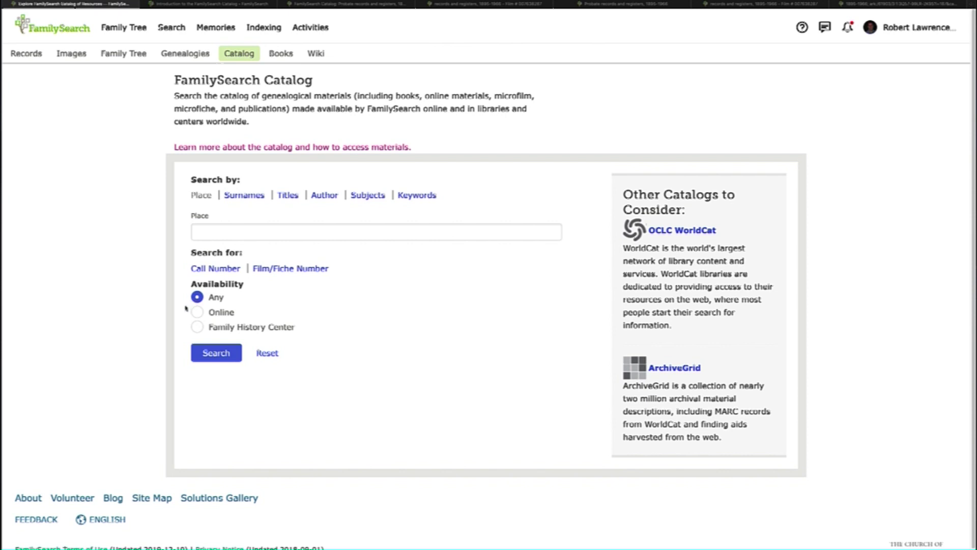
Step: Try the Online and Family History Center availability options, browse the list of centers, and set availability back to Any
{"action": "left_click", "coordinate": [199, 314]}
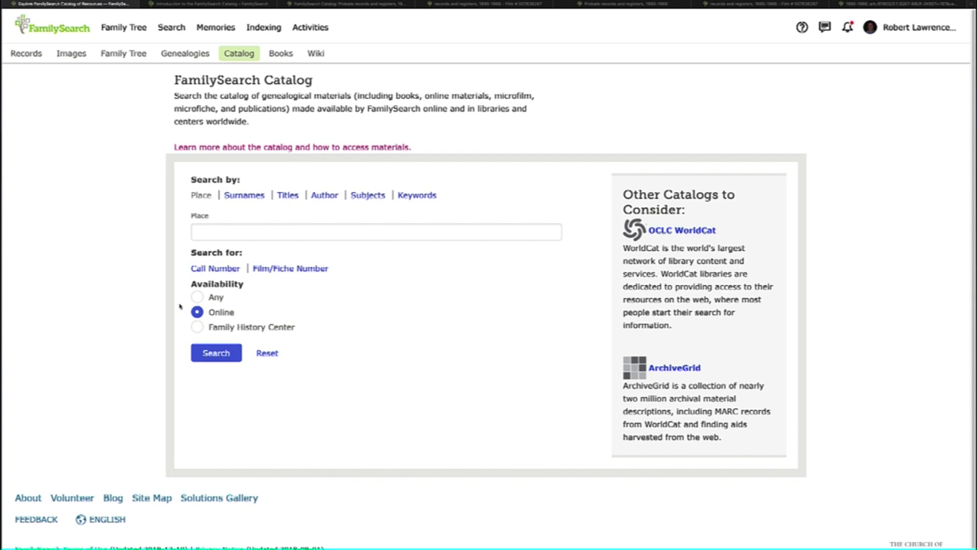
{"action": "left_click", "coordinate": [197, 327]}
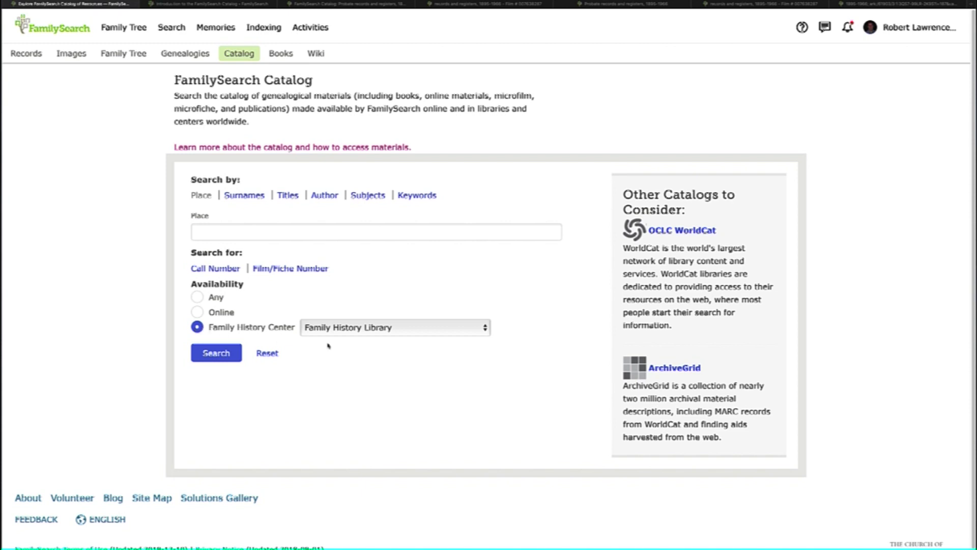
{"action": "left_click", "coordinate": [447, 327]}
{"action": "scroll", "coordinate": [438, 516], "scroll_direction": "down", "scroll_amount": 5}
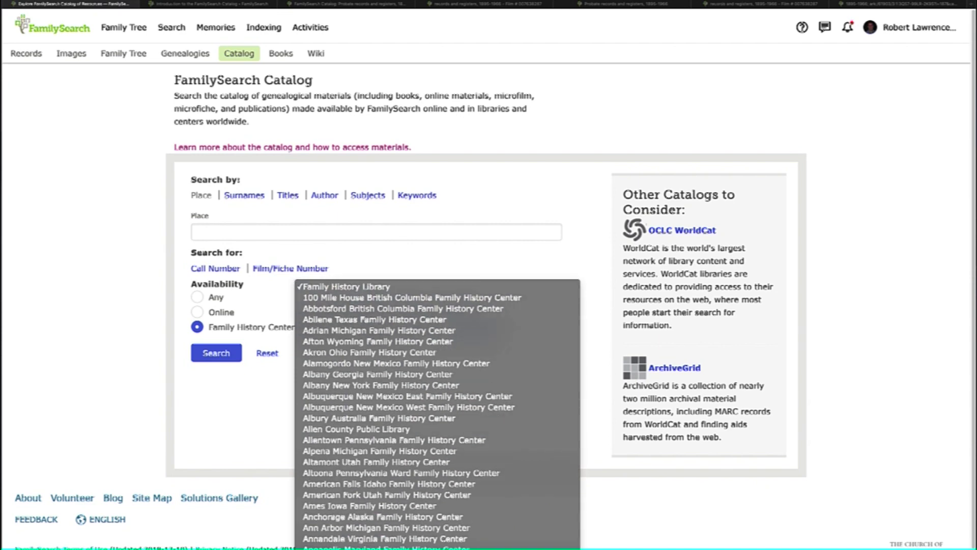
{"action": "scroll", "coordinate": [451, 489], "scroll_direction": "down", "scroll_amount": 2}
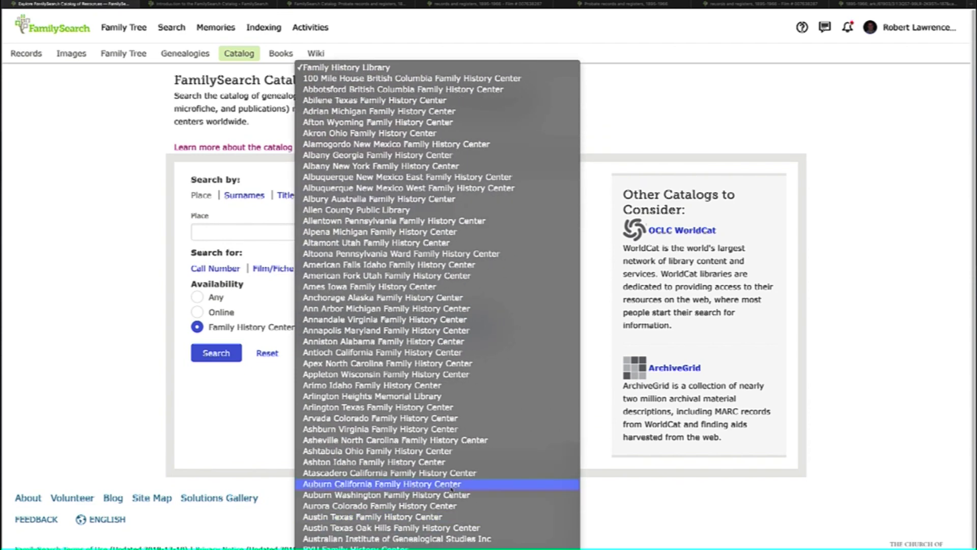
{"action": "left_click", "coordinate": [197, 297]}
{"action": "left_click", "coordinate": [197, 297]}
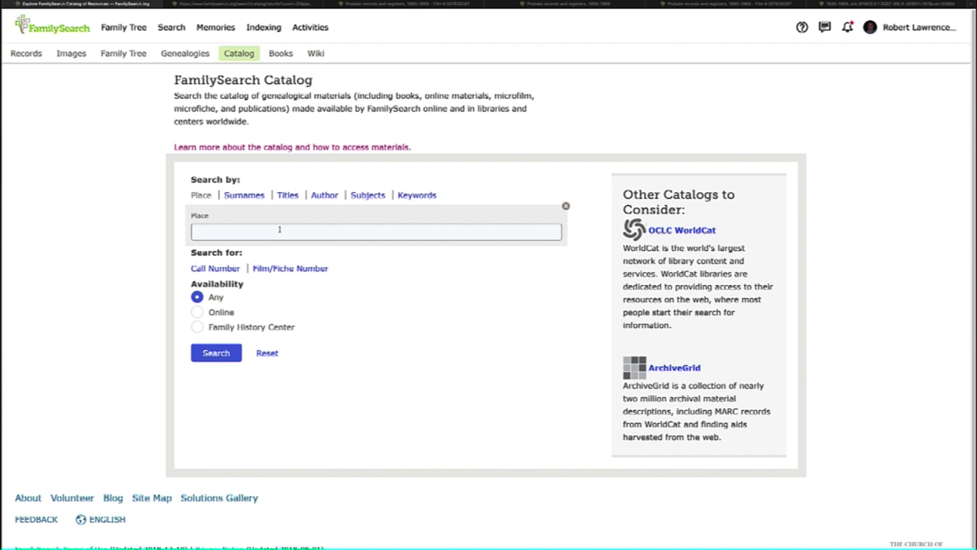
Step: Set the catalog search place to United States, Utah, Carbon, after trying the town name price
{"action": "type", "text": "price"}
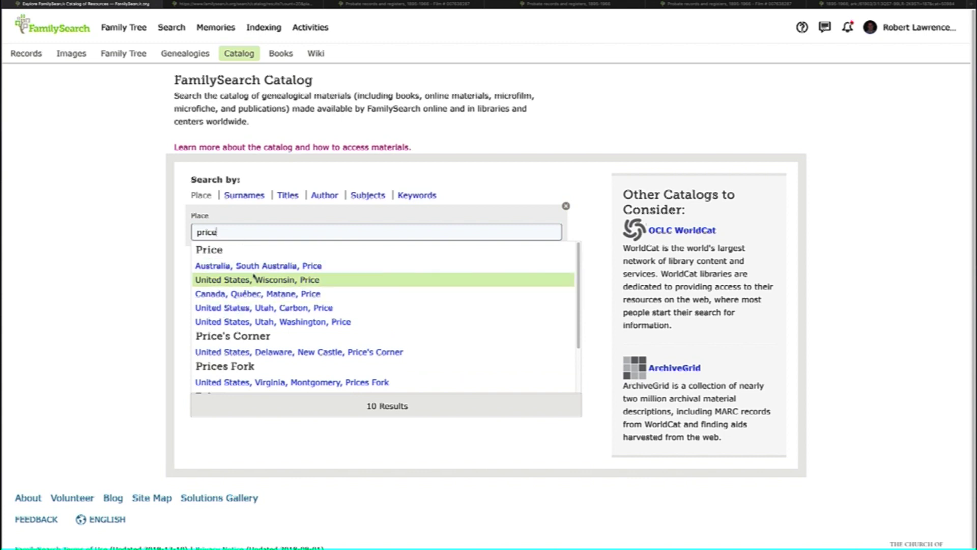
{"action": "left_click_drag", "start_coordinate": [240, 234], "coordinate": [143, 227]}
{"action": "type", "text": "carb"}
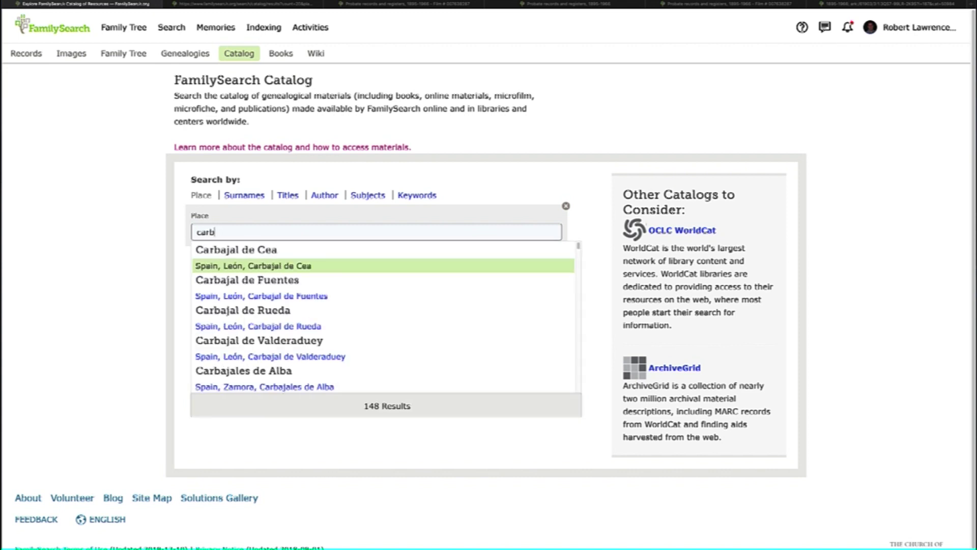
{"action": "type", "text": "on"}
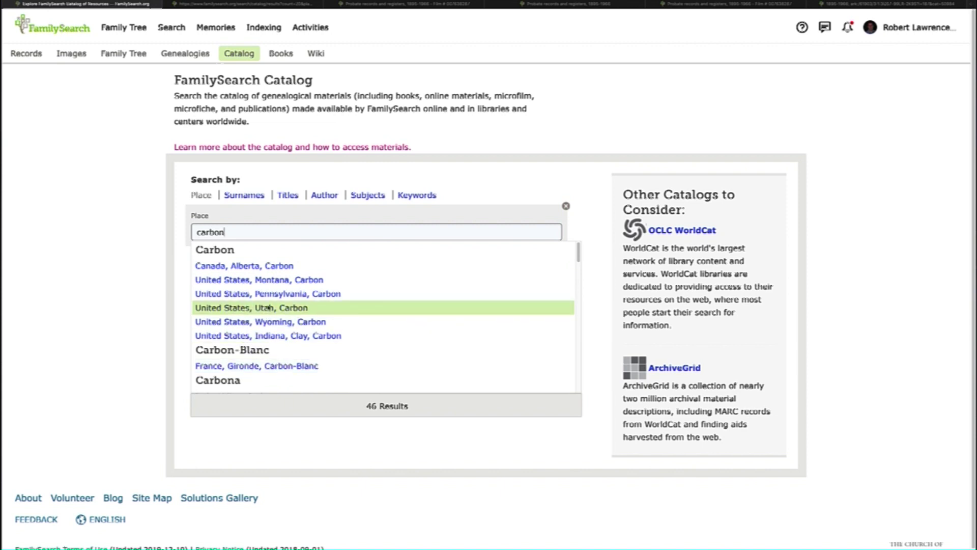
{"action": "left_click", "coordinate": [269, 308]}
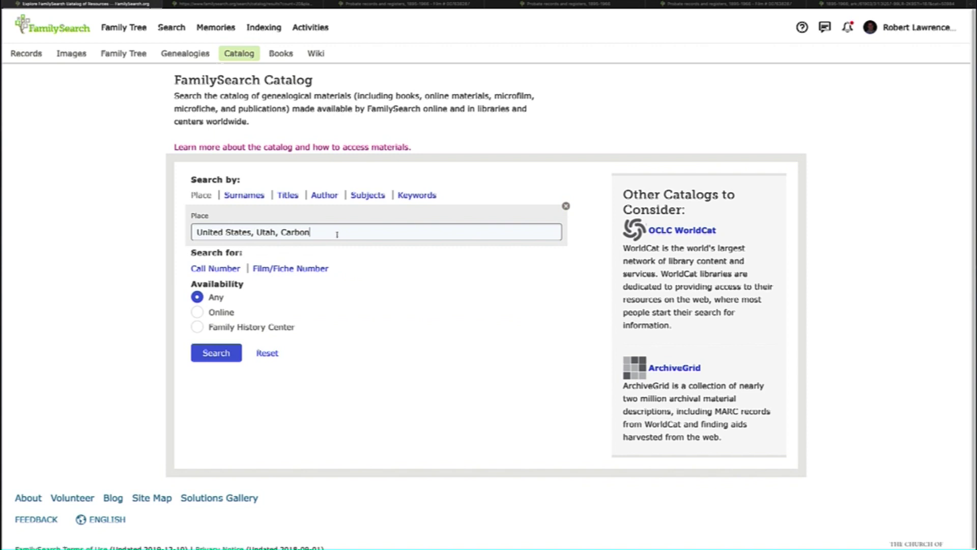
Step: Add the subject probate record to the catalog search and run it
{"action": "left_click", "coordinate": [369, 196]}
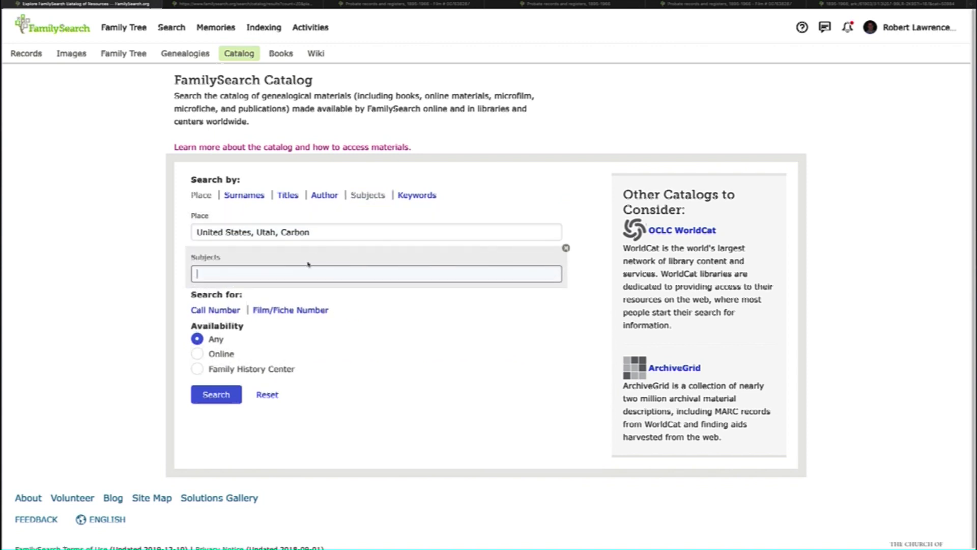
{"action": "type", "text": "probate record"}
{"action": "left_click", "coordinate": [220, 390]}
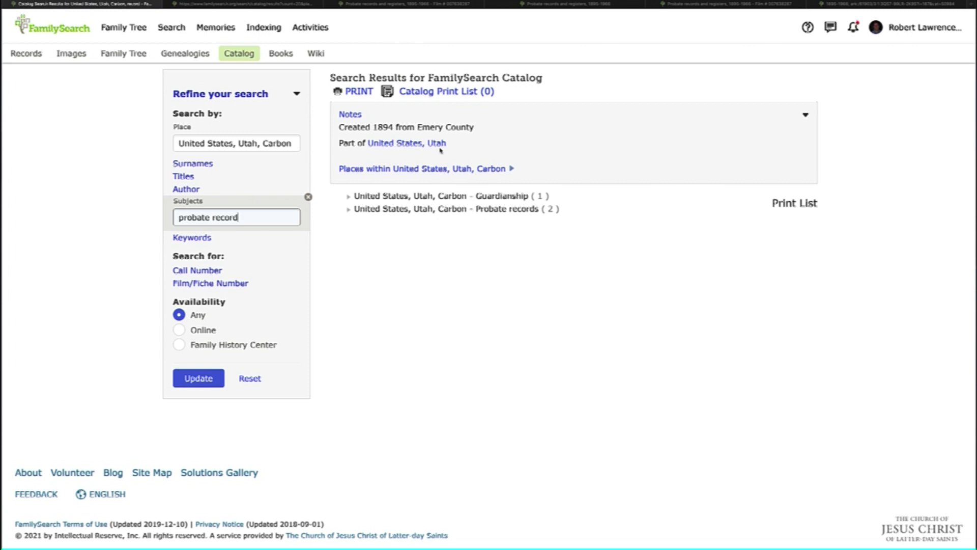
Step: Expand the places within Carbon County and open Probate records and registers, 1895-1966 from the probate records results
{"action": "left_click", "coordinate": [495, 169]}
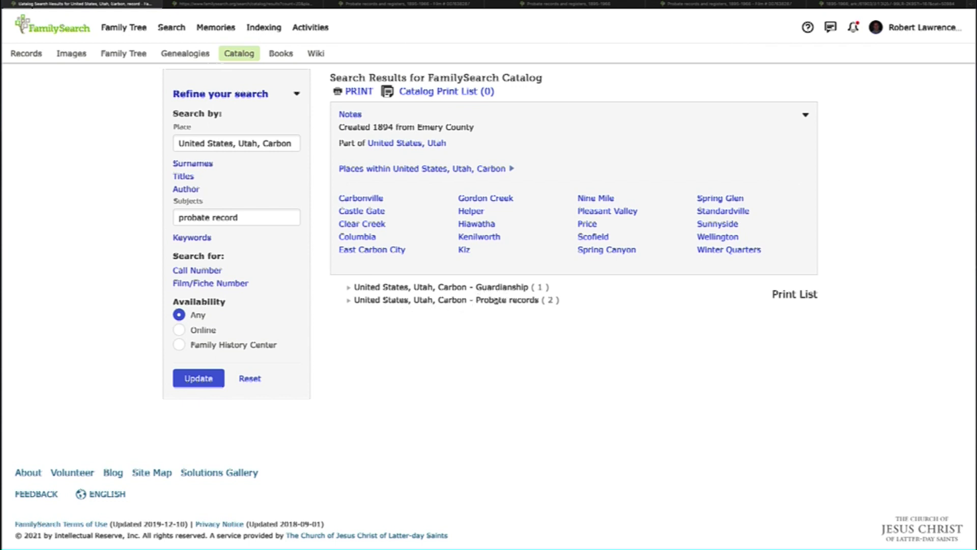
{"action": "left_click", "coordinate": [495, 301]}
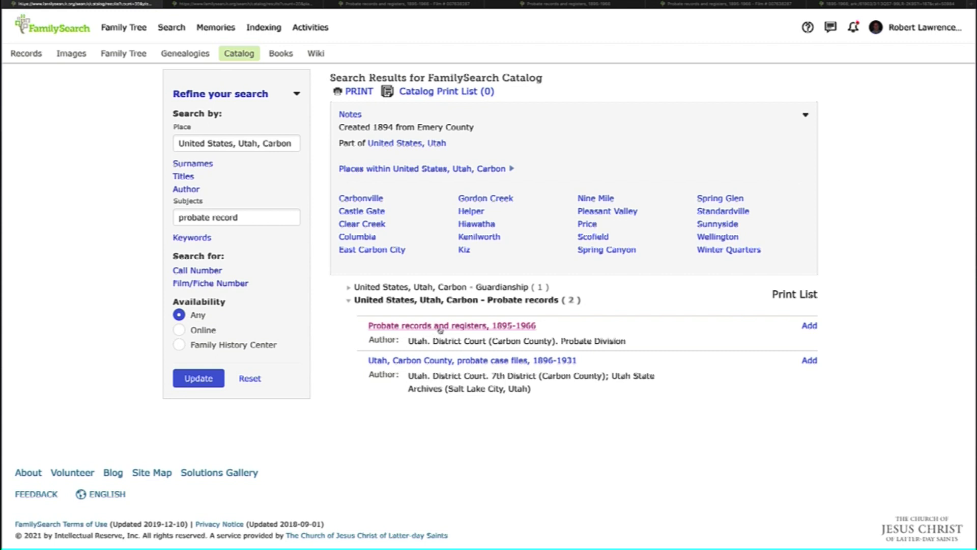
{"action": "left_click", "coordinate": [531, 327]}
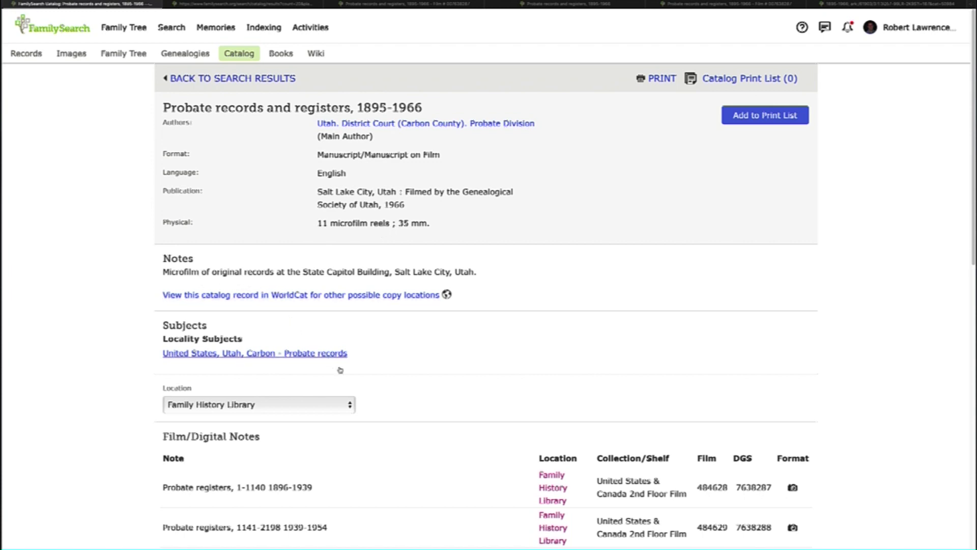
Step: Review the record's film list and switch to the digitized images of film 007638287, Probate registers 1-1140, 1896-1939
{"action": "scroll", "coordinate": [418, 448], "scroll_direction": "down", "scroll_amount": 4}
{"action": "scroll", "coordinate": [418, 448], "scroll_direction": "down", "scroll_amount": 3}
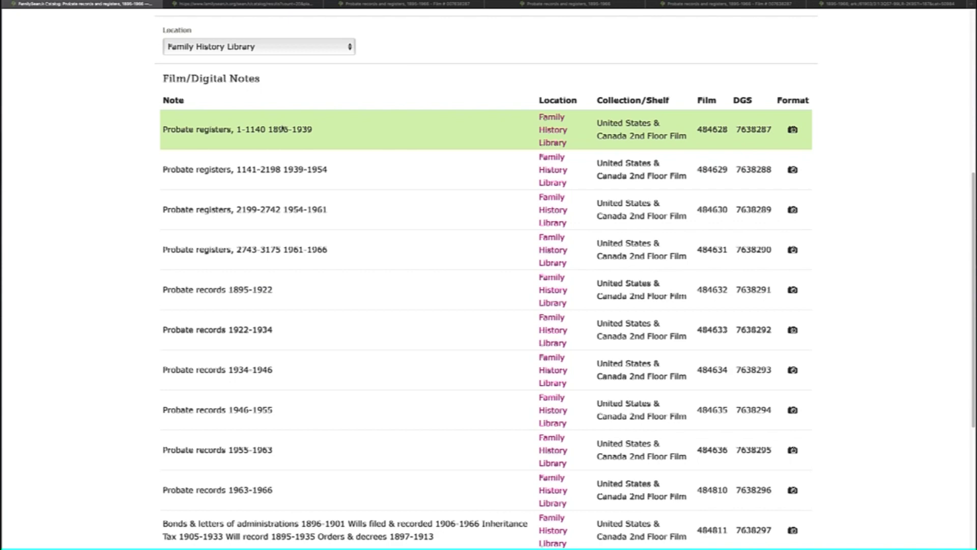
{"action": "left_click", "coordinate": [374, 5]}
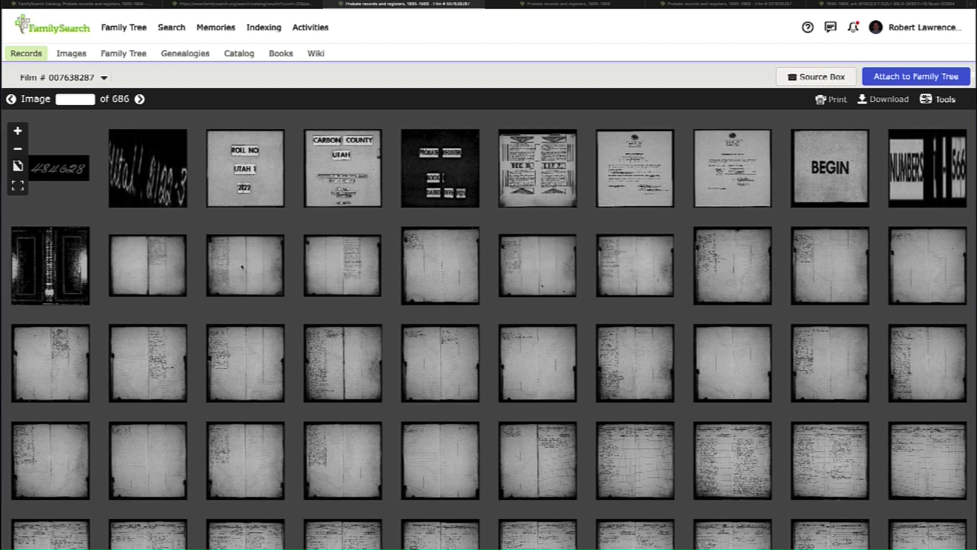
Step: View the handwritten index on images 12 and 13 of the film and return to the thumbnail grid
{"action": "left_click", "coordinate": [168, 257]}
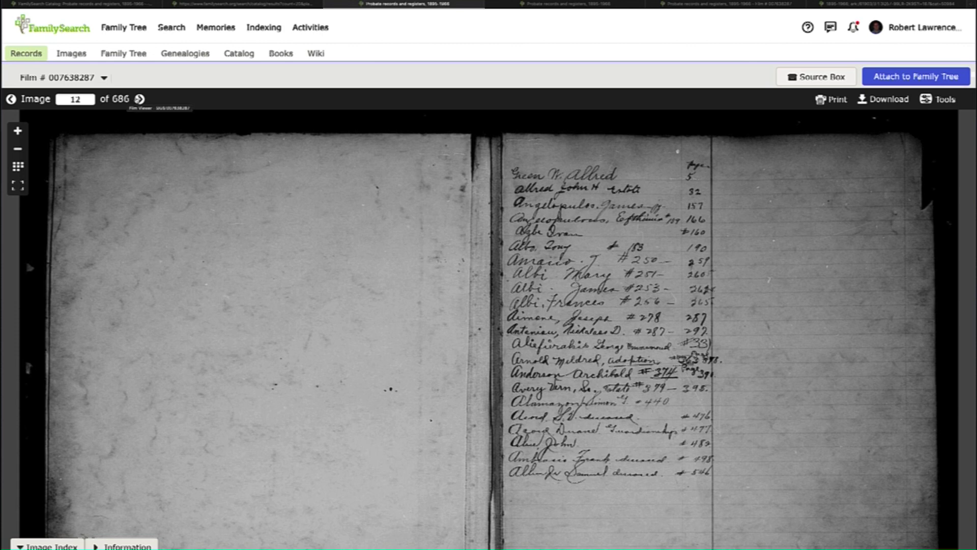
{"action": "left_click", "coordinate": [140, 99]}
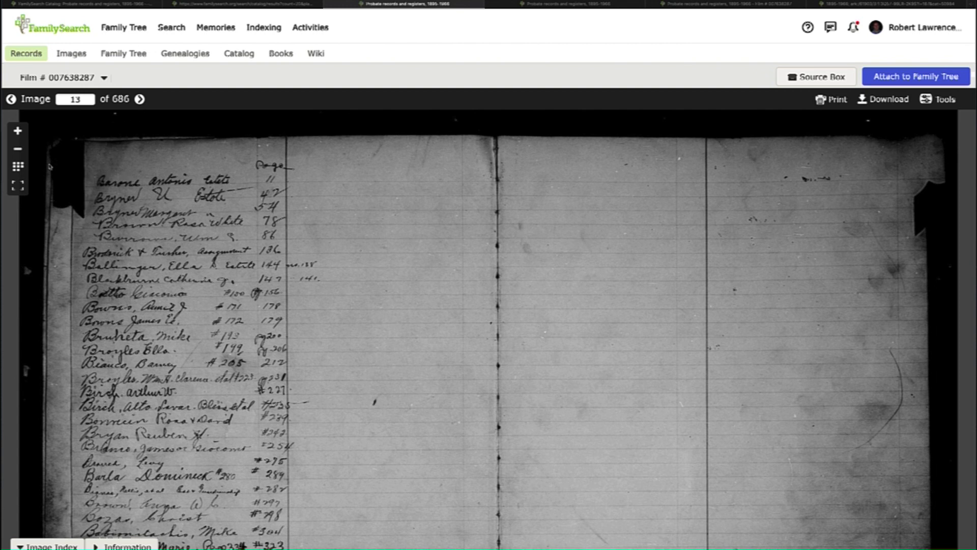
{"action": "left_click", "coordinate": [19, 167]}
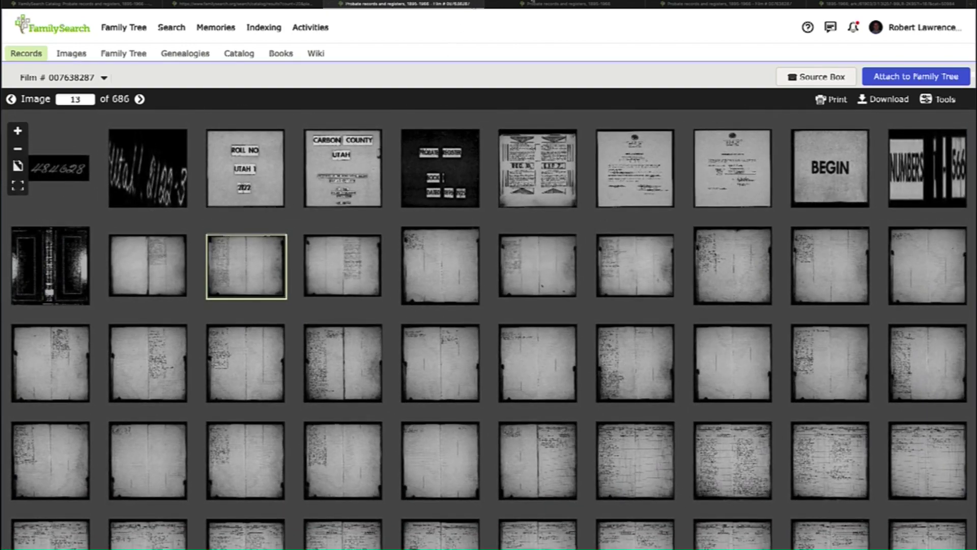
Step: View image 128 of the film with register pages 178 and 179, and return to the catalog record's film list
{"action": "left_click", "coordinate": [532, 3]}
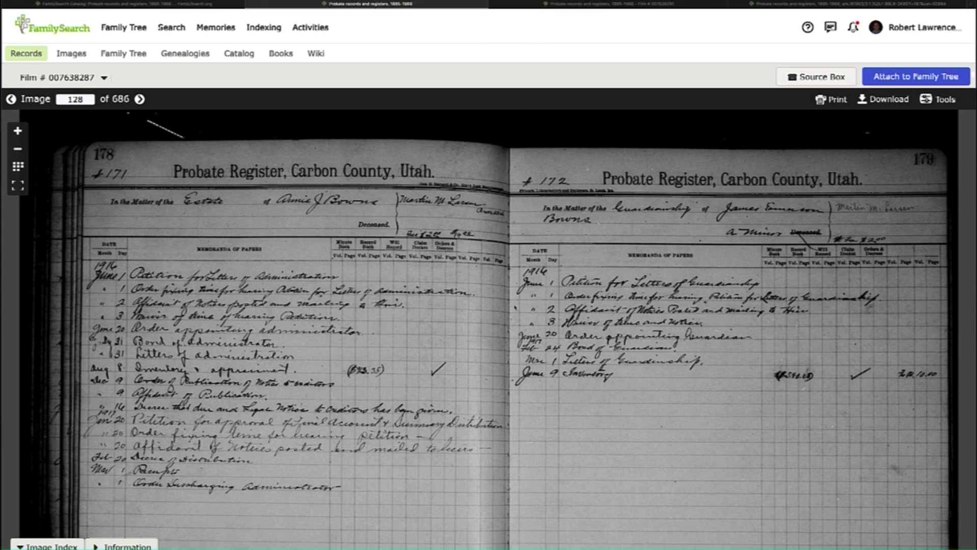
{"action": "left_click", "coordinate": [137, 5]}
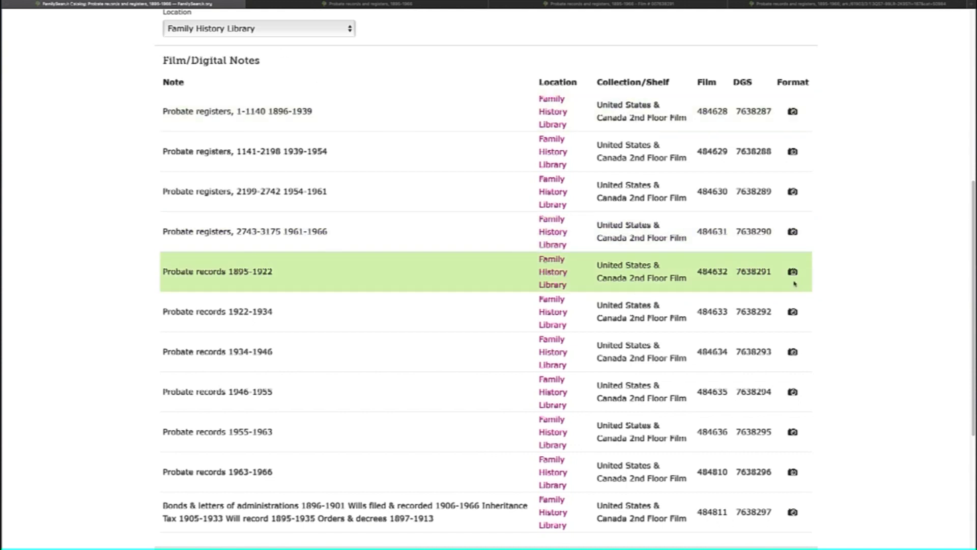
Step: Switch to the images of film 007638291, read the probate minutes on images 15 and 16, and return to the thumbnail grid
{"action": "left_click", "coordinate": [627, 4]}
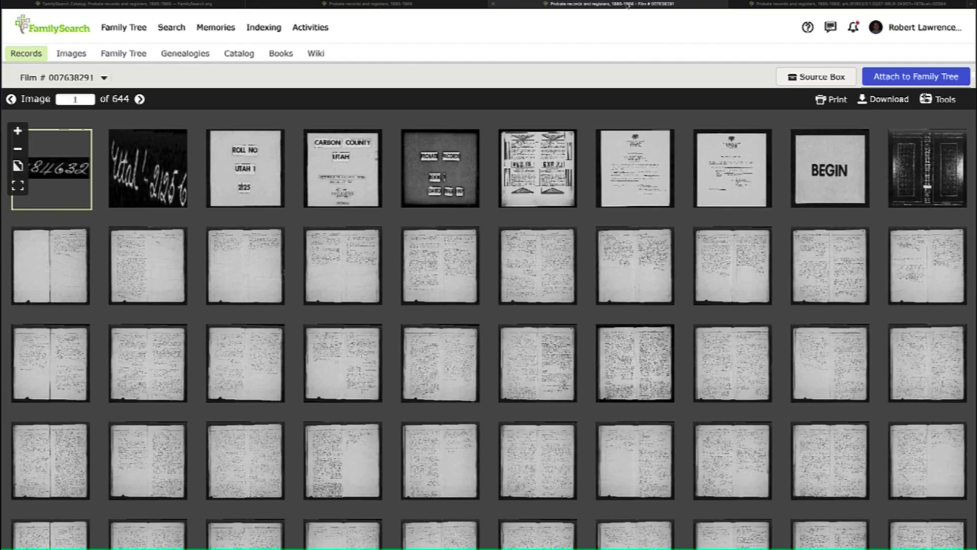
{"action": "double_click", "coordinate": [426, 280]}
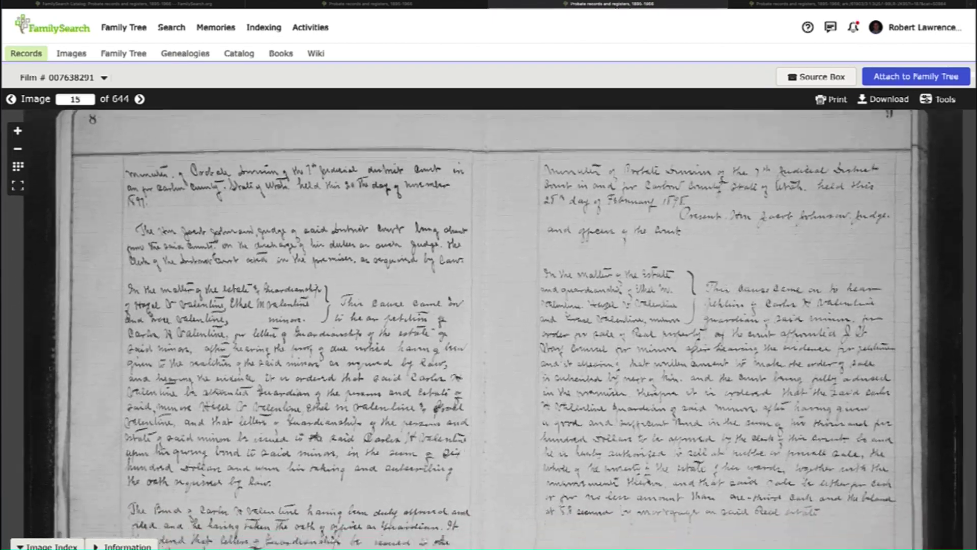
{"action": "scroll", "coordinate": [488, 325], "scroll_direction": "down", "scroll_amount": 4}
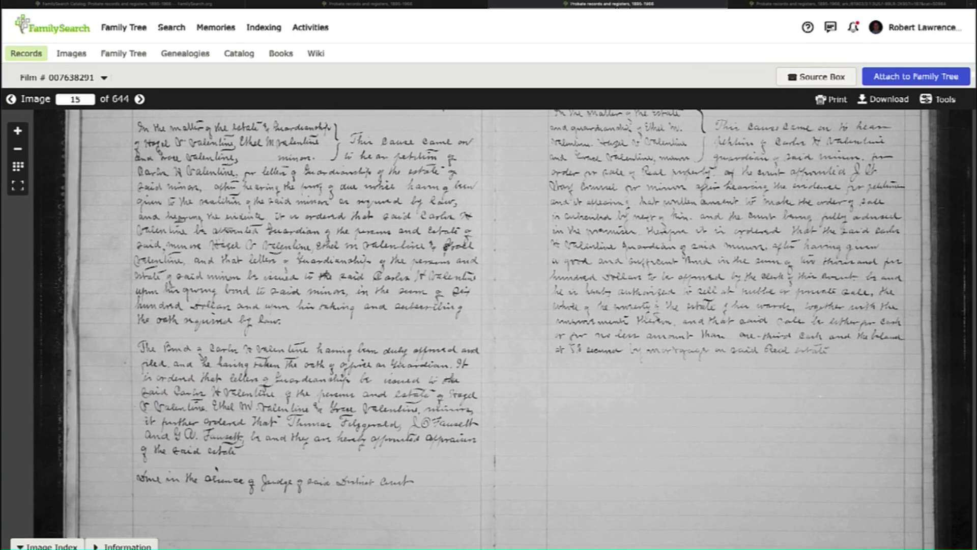
{"action": "scroll", "coordinate": [489, 326], "scroll_direction": "up", "scroll_amount": 4}
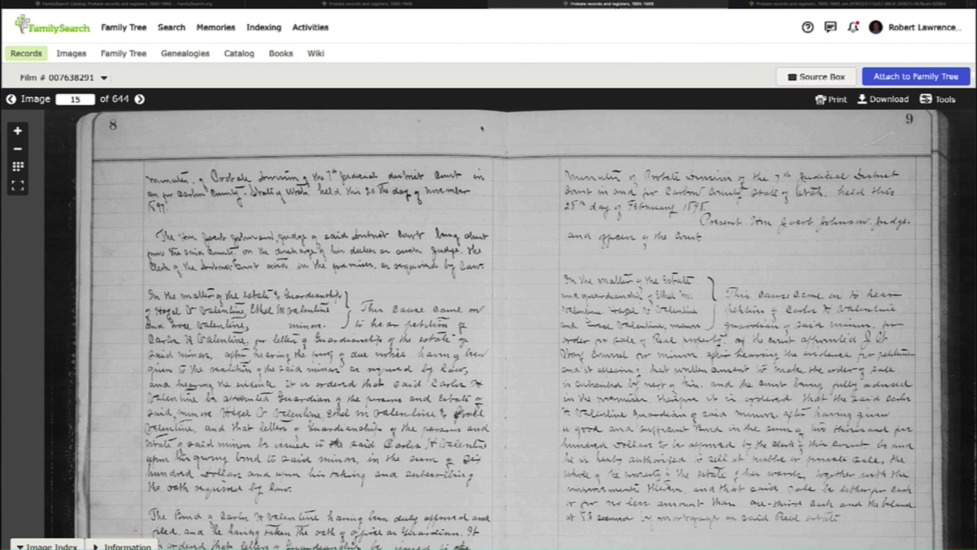
{"action": "left_click", "coordinate": [139, 100]}
{"action": "scroll", "coordinate": [548, 400], "scroll_direction": "down", "scroll_amount": 2}
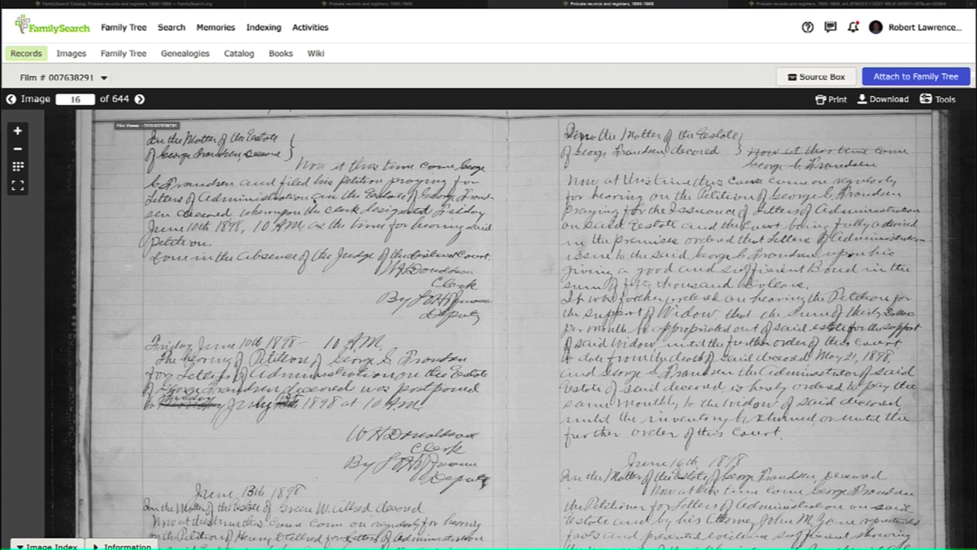
{"action": "left_click", "coordinate": [18, 166]}
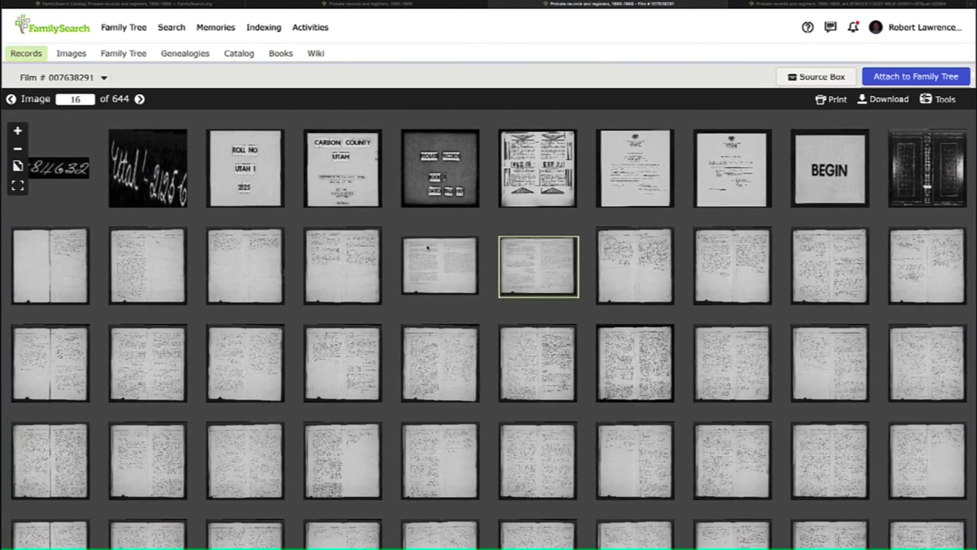
Step: View the guardianship and appraiser orders on image 188 of film 007638291, and return to the catalog record's film list
{"action": "left_click", "coordinate": [802, 5]}
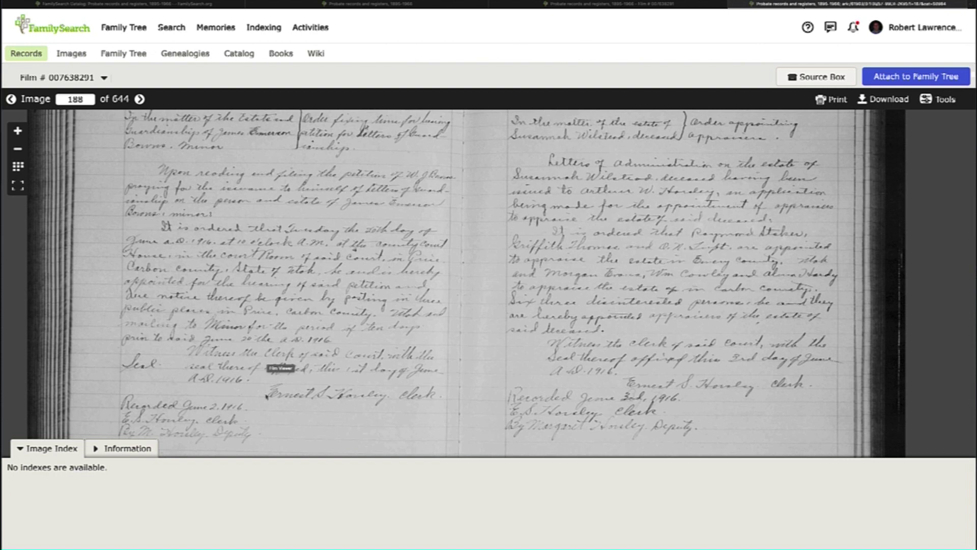
{"action": "left_click", "coordinate": [173, 5]}
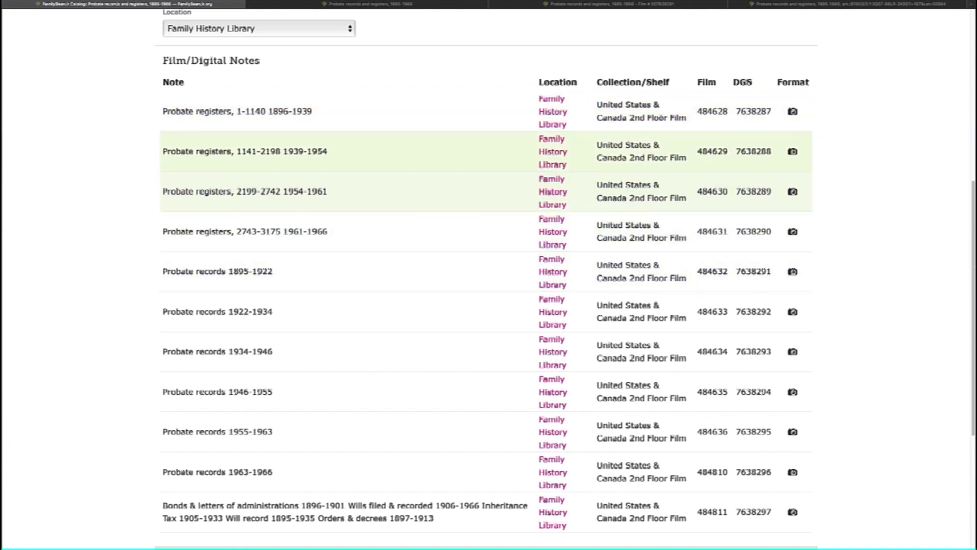
Step: Return to the FamilySearch Catalog search page and run a keyword search for Welsh North Carolina with availability left at Any
{"action": "left_click", "coordinate": [771, 3]}
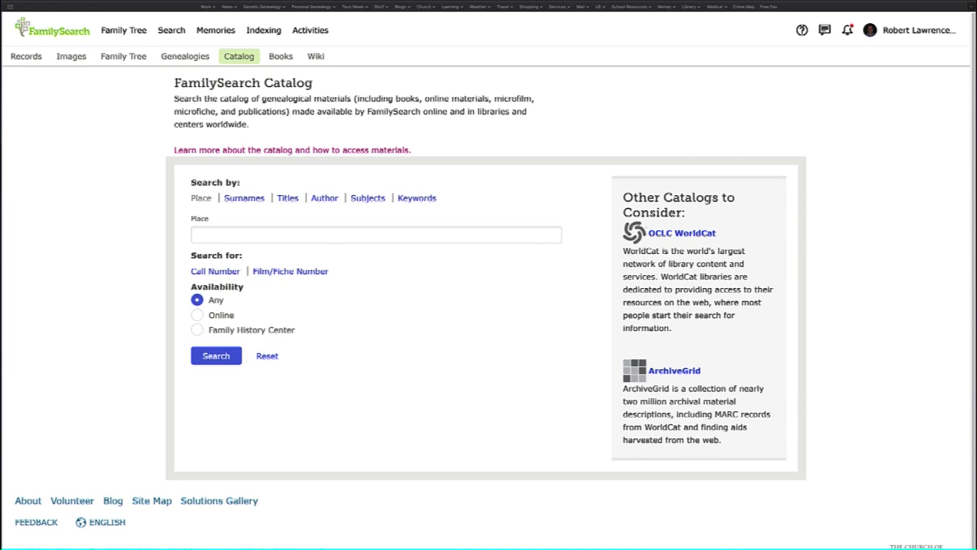
{"action": "left_click", "coordinate": [202, 200]}
{"action": "left_click", "coordinate": [425, 201]}
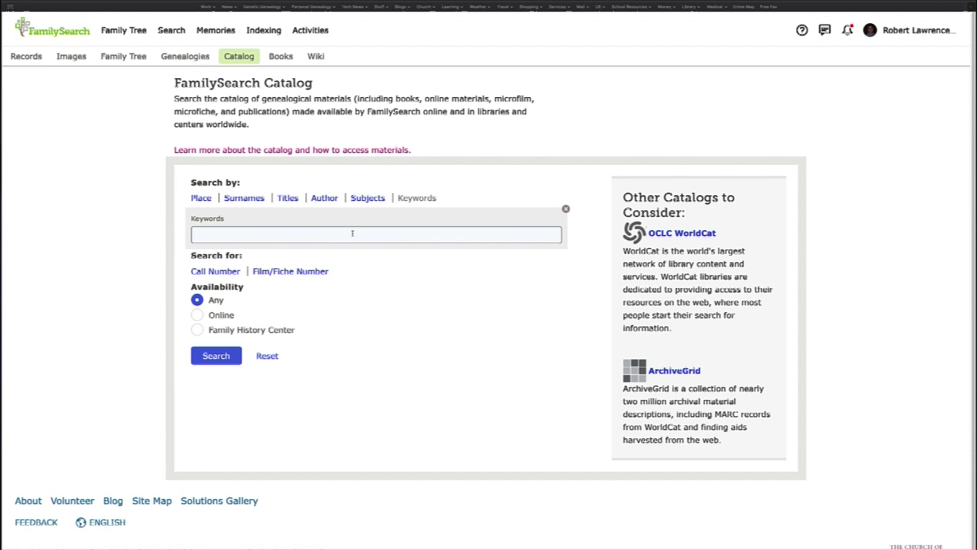
{"action": "type", "text": "Welsh North Carolina"}
{"action": "left_click", "coordinate": [220, 353]}
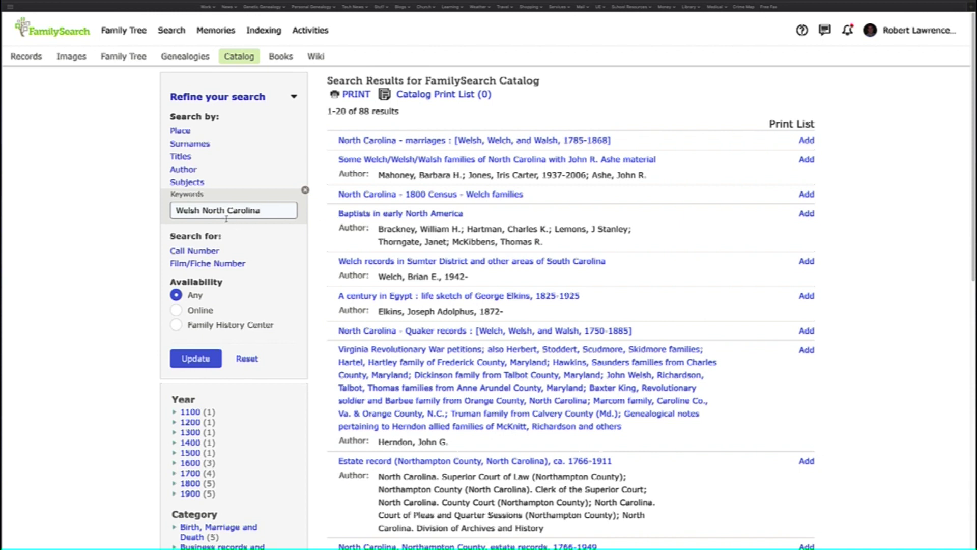
Step: Add the year 1820 to the keywords after Welsh and update the catalog search
{"action": "left_click", "coordinate": [203, 210]}
{"action": "type", "text": "1820"}
{"action": "left_click", "coordinate": [194, 358]}
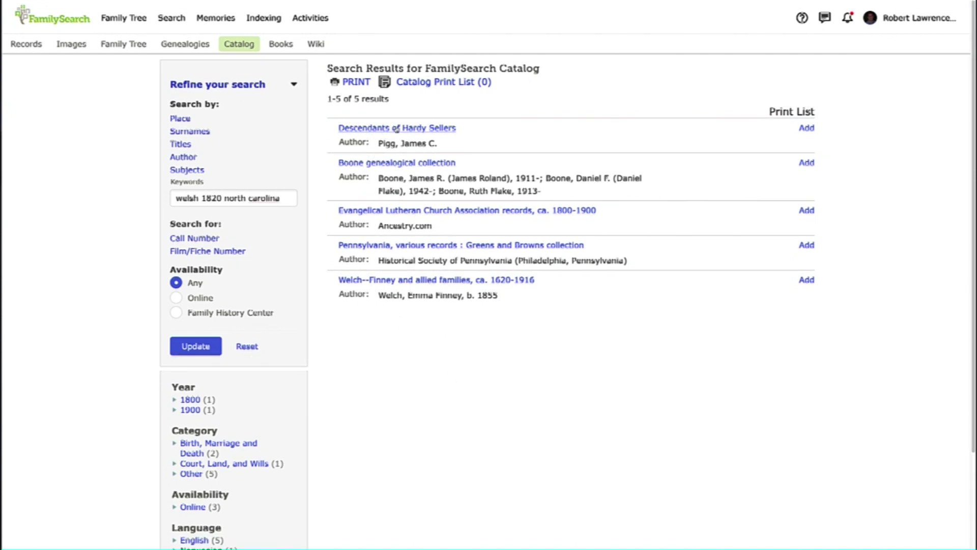
Step: Open the first search result, review its notes, surname subjects and copies, and follow its WorldCat link for other copy locations
{"action": "left_click", "coordinate": [396, 128]}
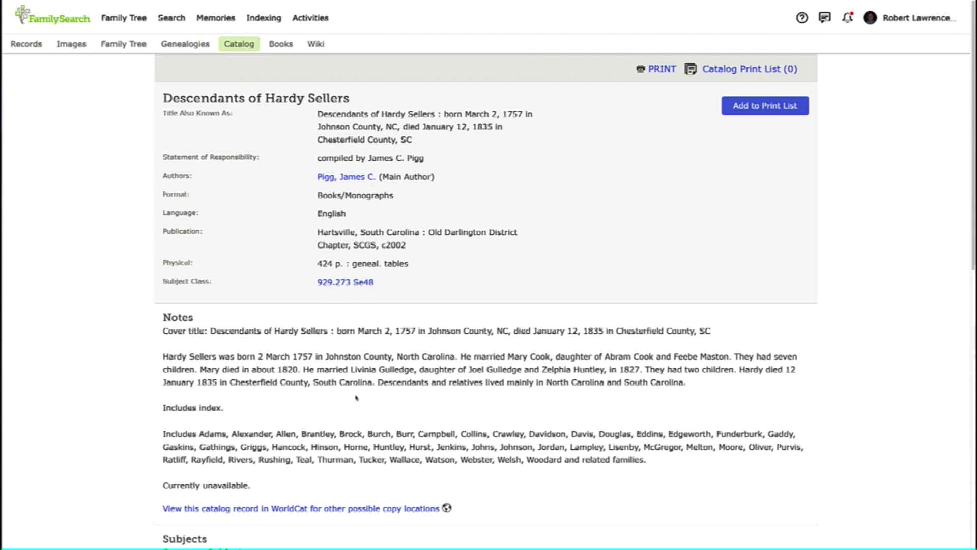
{"action": "scroll", "coordinate": [357, 397], "scroll_direction": "down", "scroll_amount": 2}
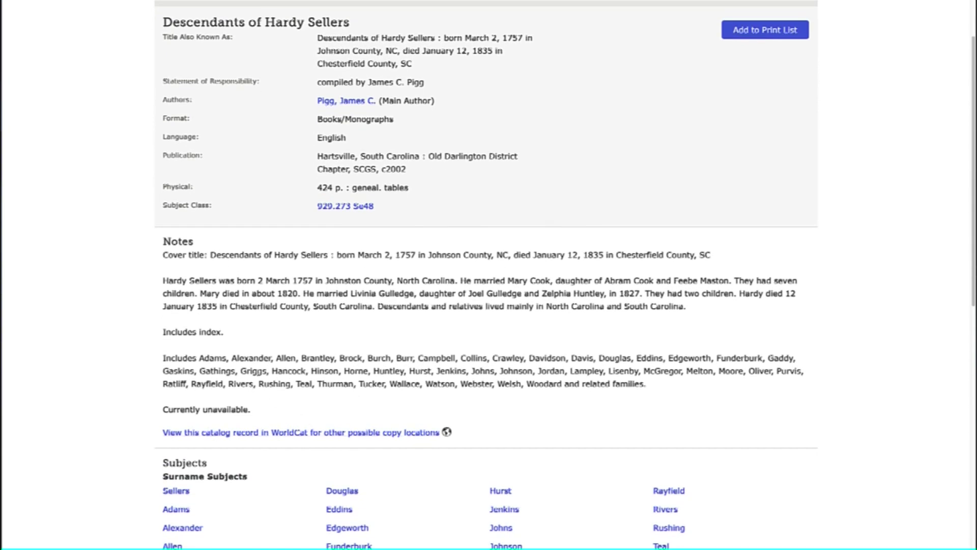
{"action": "scroll", "coordinate": [591, 373], "scroll_direction": "down", "scroll_amount": 4}
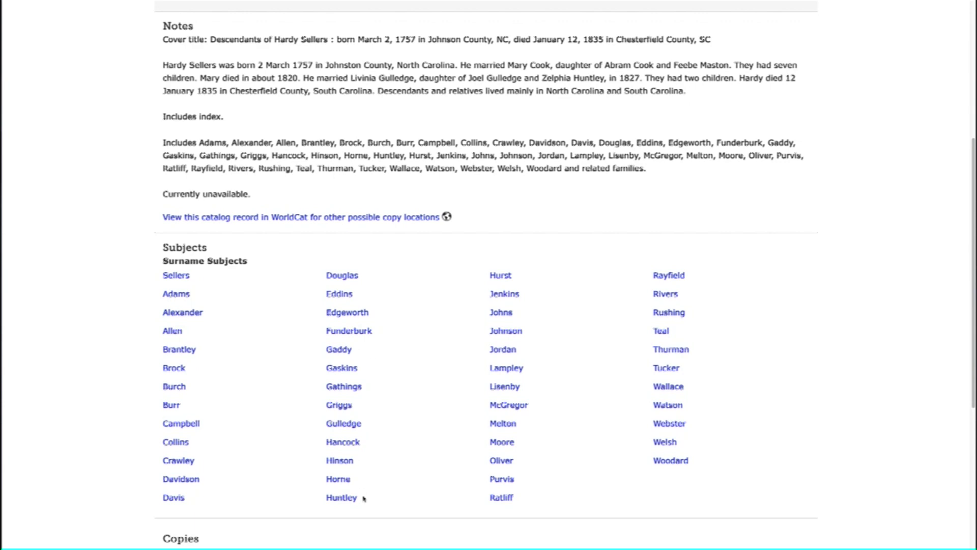
{"action": "scroll", "coordinate": [375, 484], "scroll_direction": "down", "scroll_amount": 3}
{"action": "scroll", "coordinate": [375, 484], "scroll_direction": "down", "scroll_amount": 1}
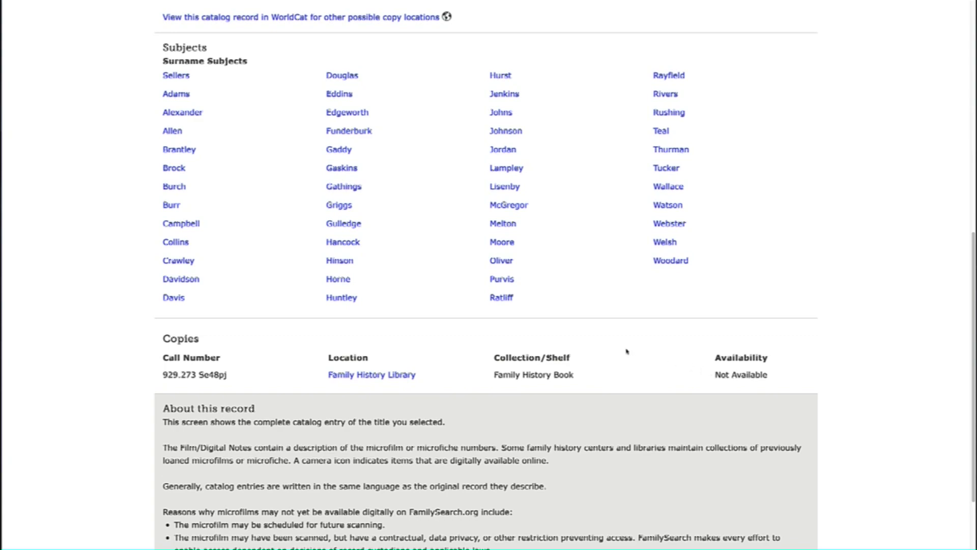
{"action": "scroll", "coordinate": [626, 351], "scroll_direction": "up", "scroll_amount": 4}
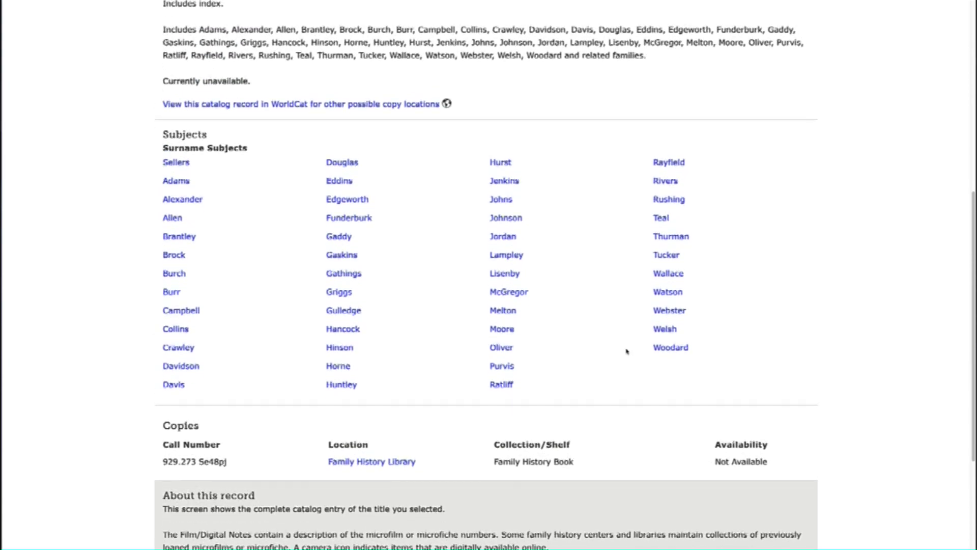
{"action": "scroll", "coordinate": [627, 351], "scroll_direction": "up", "scroll_amount": 1}
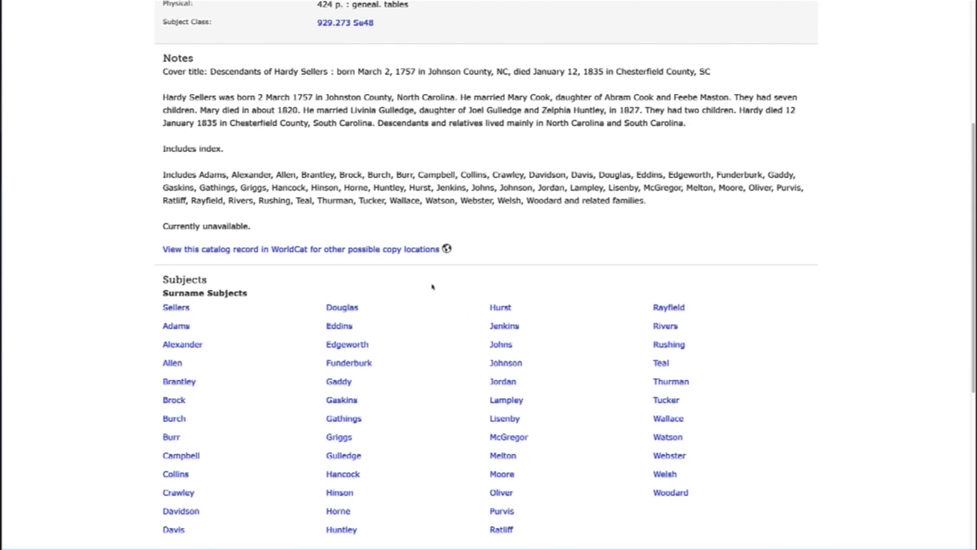
{"action": "left_click", "coordinate": [396, 251]}
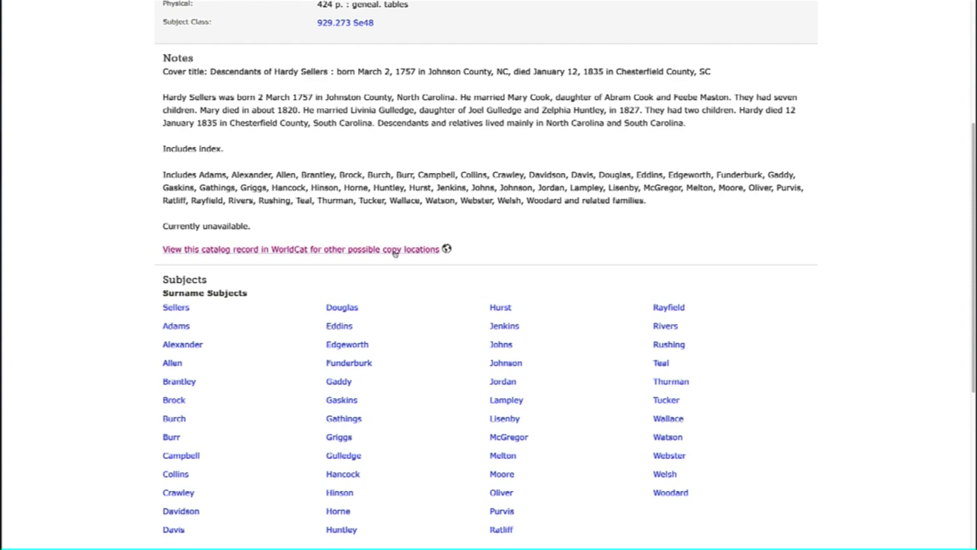